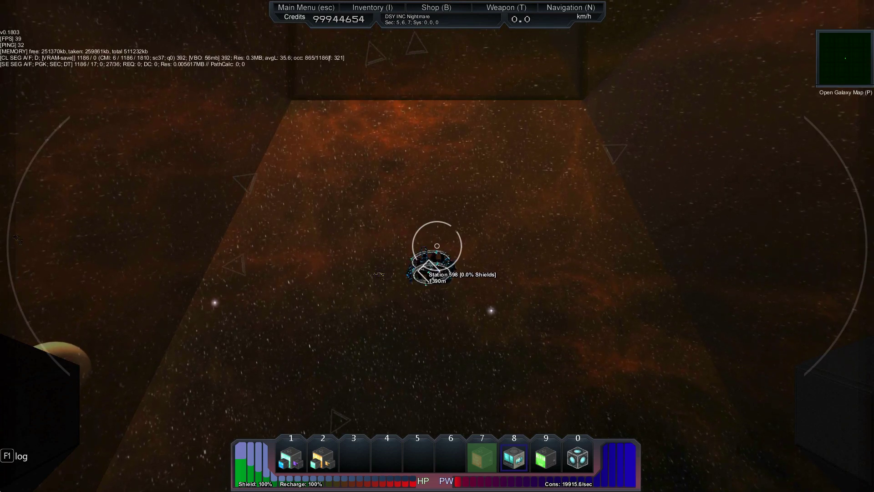
# - Add ships and stations to the navigation filter and lock onto the pirate turret 1.4 km away
pyautogui.press('n')
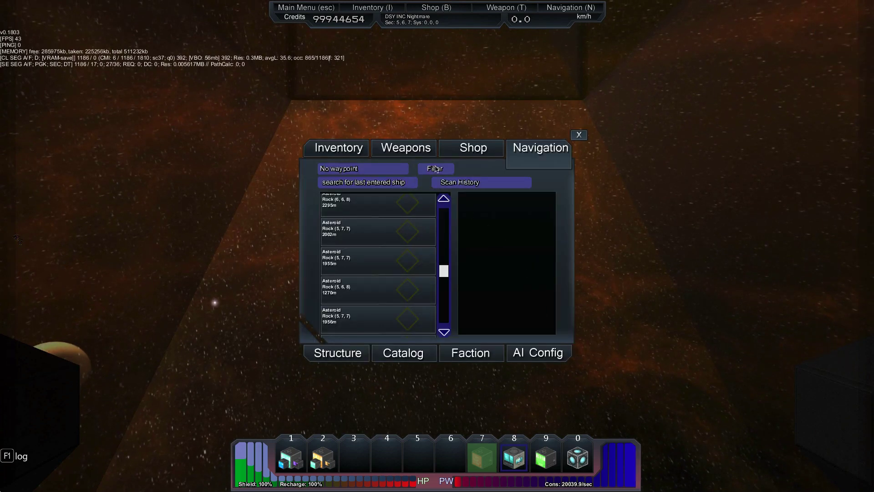
pyautogui.click(436, 168)
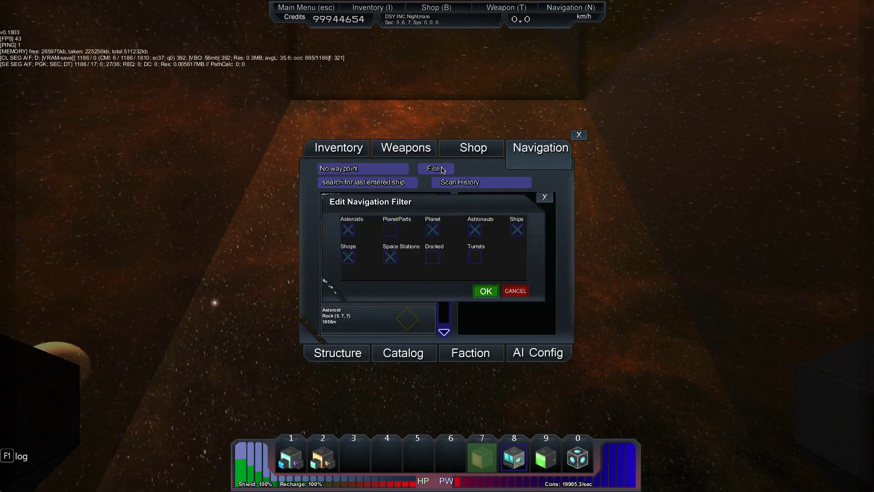
pyautogui.click(486, 292)
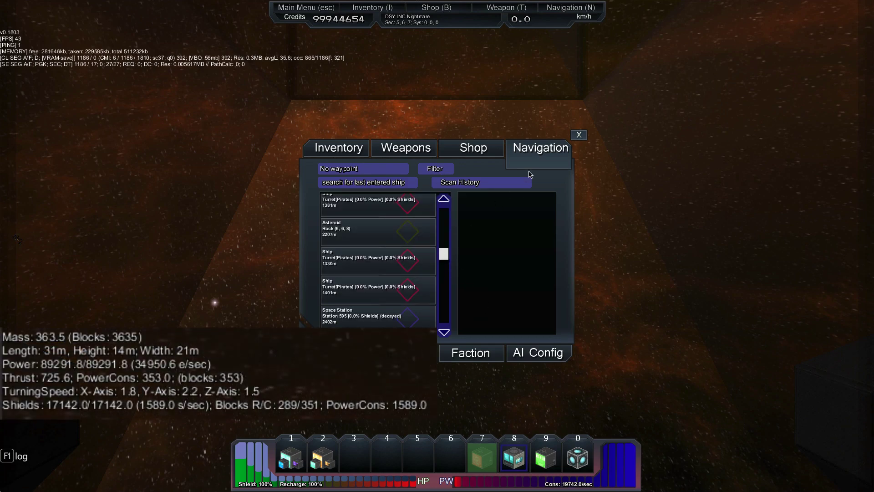
pyautogui.click(579, 137)
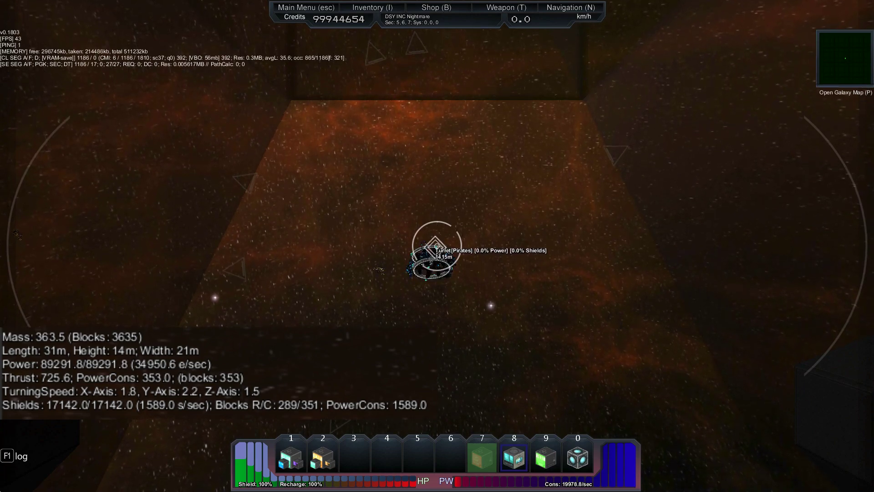
pyautogui.moveTo(437, 246); pyautogui.dragTo(437, 218)
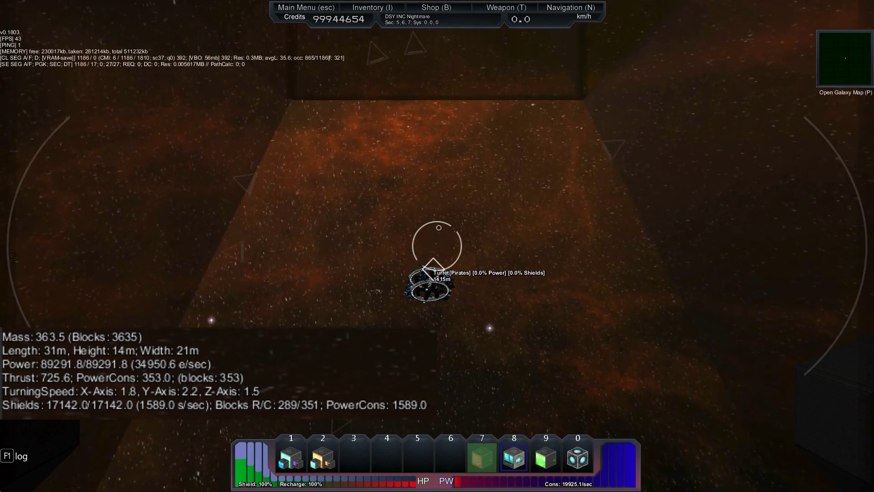
pyautogui.click(430, 287)
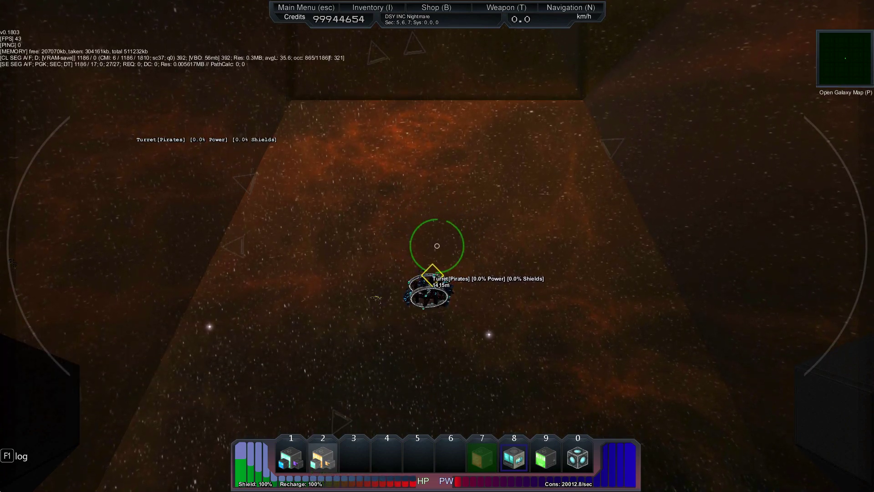
# - Fire the beam weapon at the turret, then salvage the asteroid with the salvage beams
pyautogui.press('2')
pyautogui.click(437, 246)
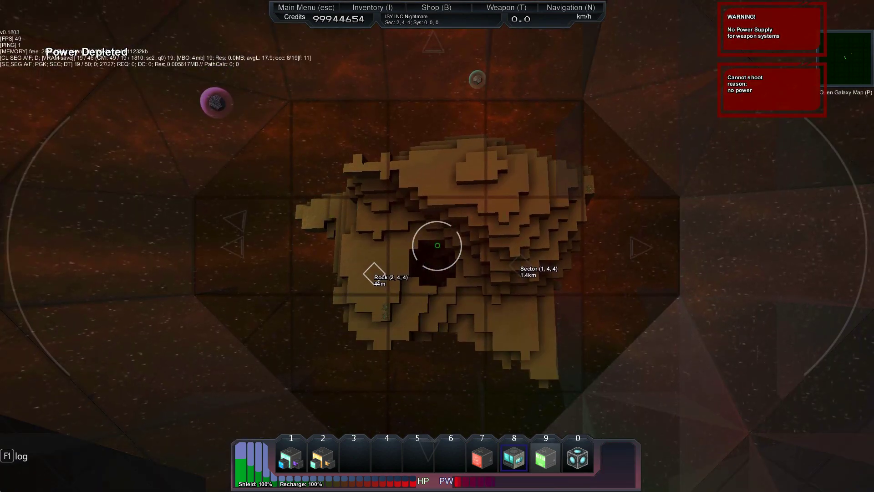
pyautogui.click(437, 246)
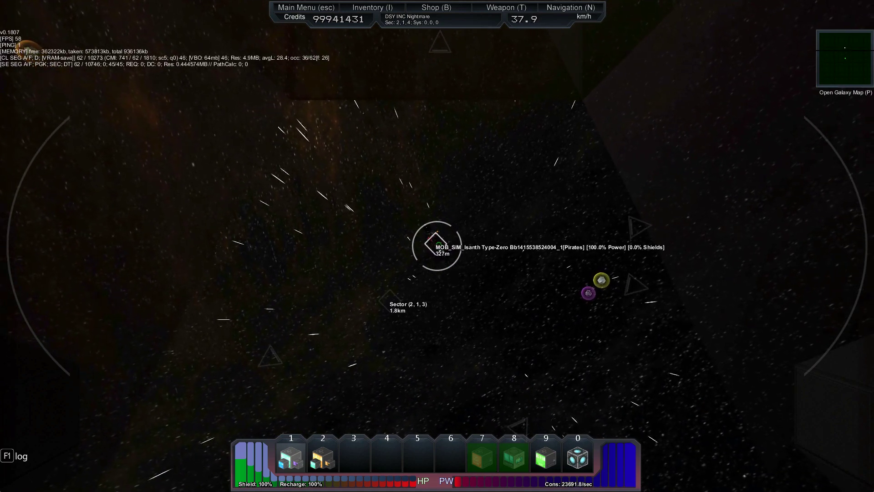
# - Keep firing at the pirate ship while steering toward it until its core overheats
pyautogui.click(437, 247)
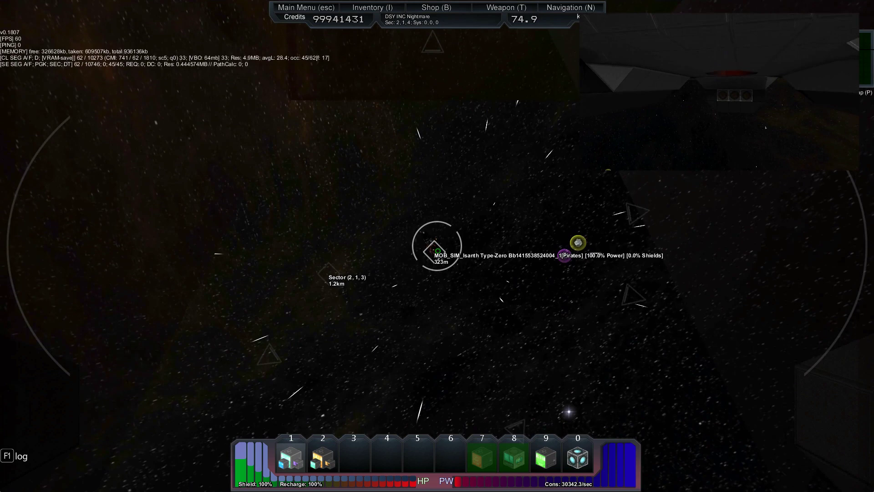
pyautogui.moveTo(438, 246); pyautogui.dragTo(437, 246)
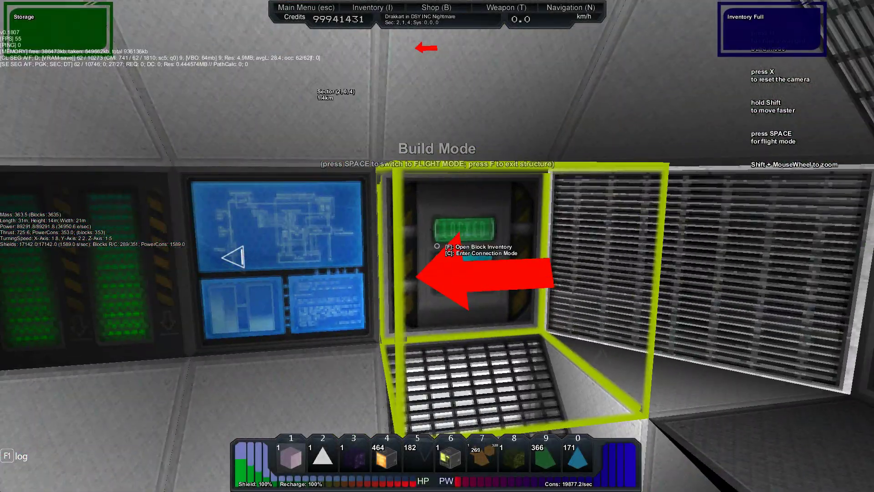
# - Open the storage block's inventory and move three item stacks into the stash
pyautogui.press('f')
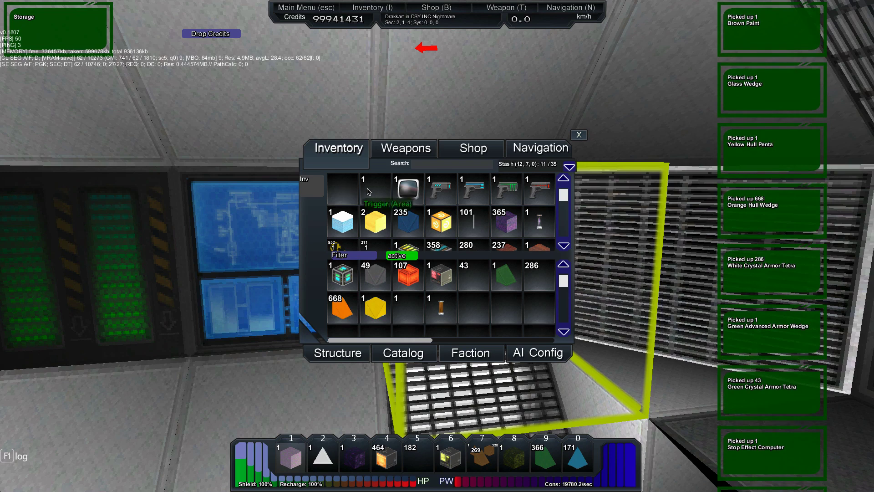
pyautogui.keyDown('shift'); pyautogui.click(374, 220); pyautogui.keyUp('shift')
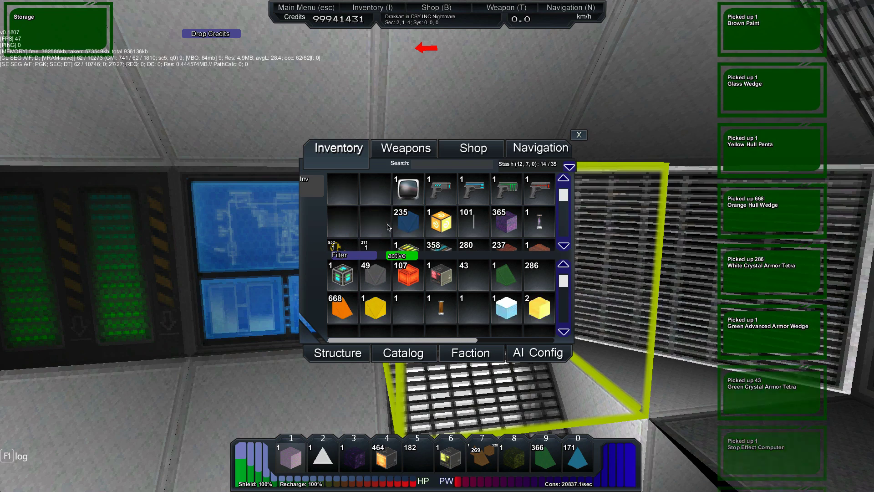
pyautogui.keyDown('shift'); pyautogui.click(407, 220); pyautogui.keyUp('shift')
pyautogui.keyDown('shift'); pyautogui.click(440, 221); pyautogui.keyUp('shift')
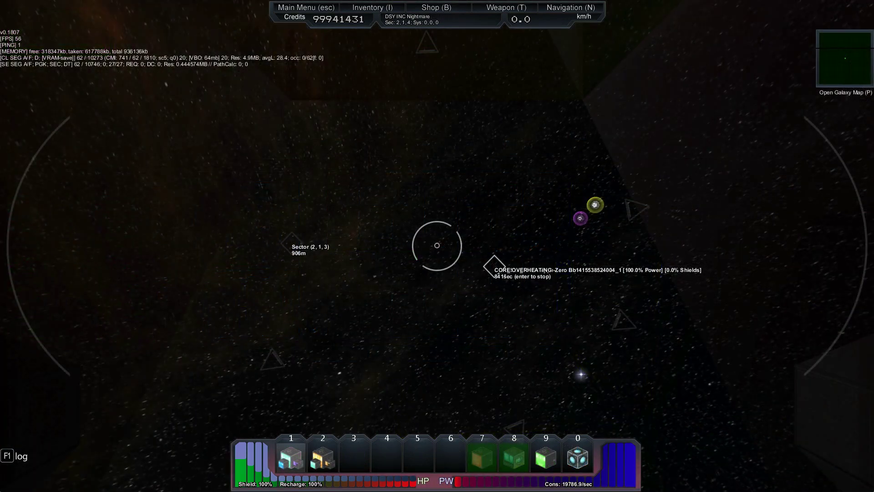
# - Pick the second pirate ship entry in the Navigation list as the target
pyautogui.press('n')
pyautogui.click(373, 244)
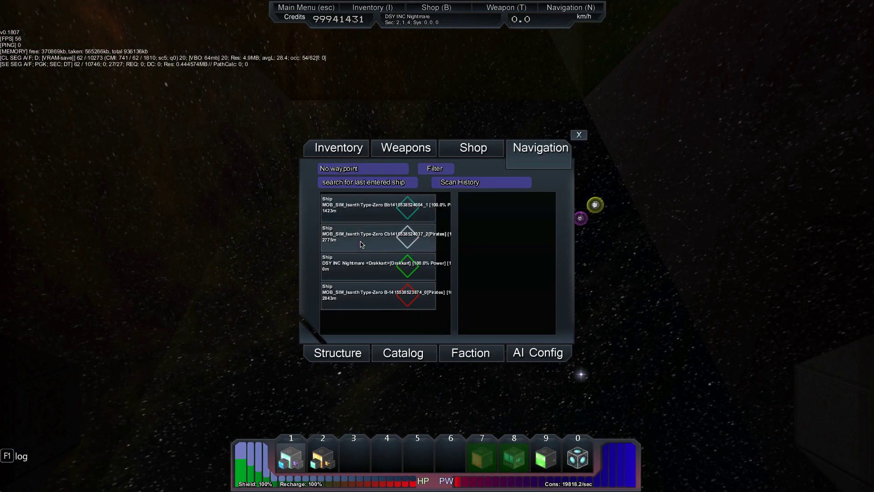
pyautogui.click(578, 137)
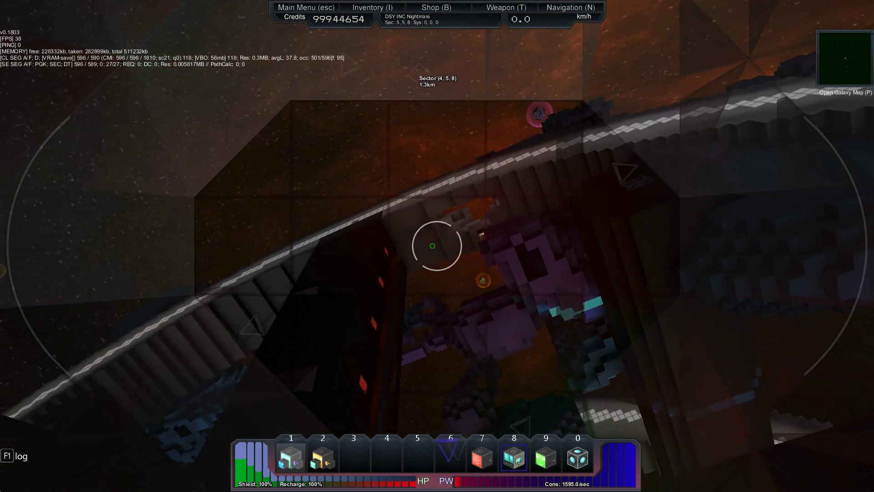
# - Leave the pilot seat, walk past the blast door and neutralize gravity at the gravity unit
pyautogui.press('r')
pyautogui.press('w')
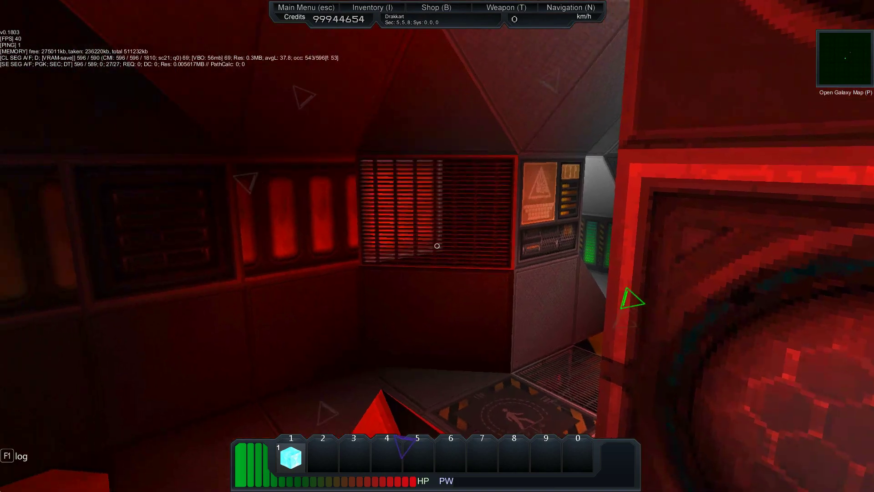
pyautogui.press('w')
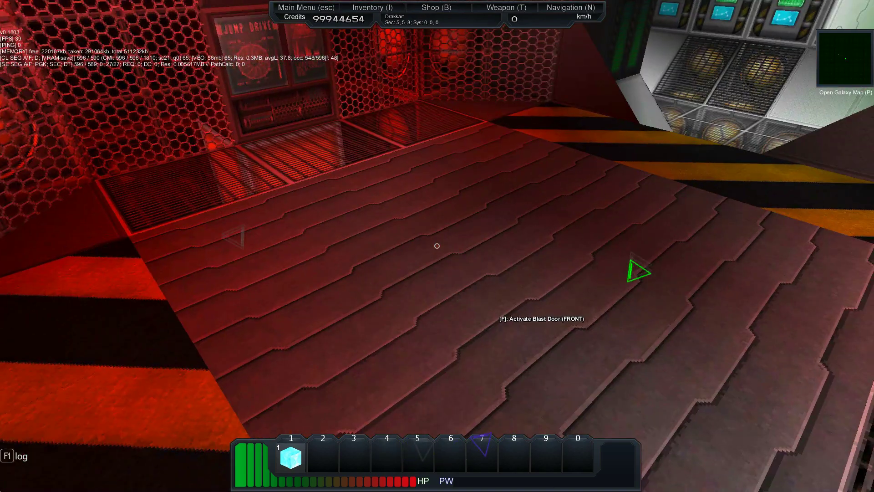
pyautogui.press('w')
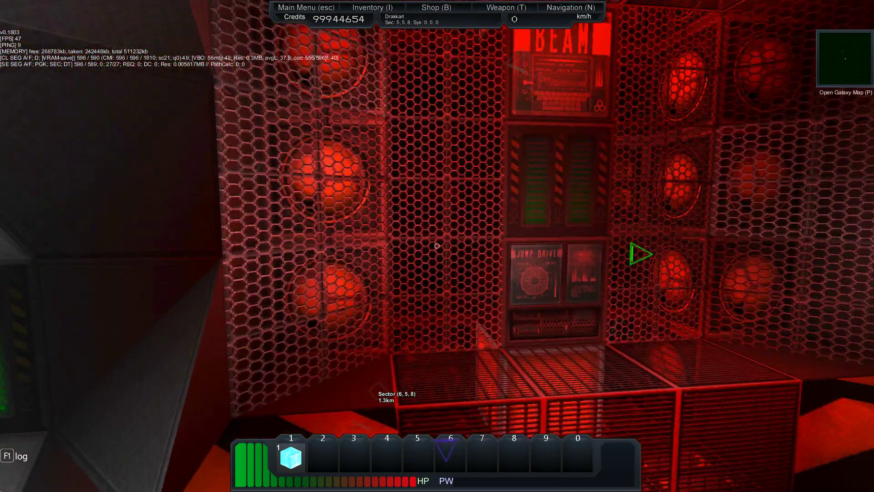
pyautogui.press('f')
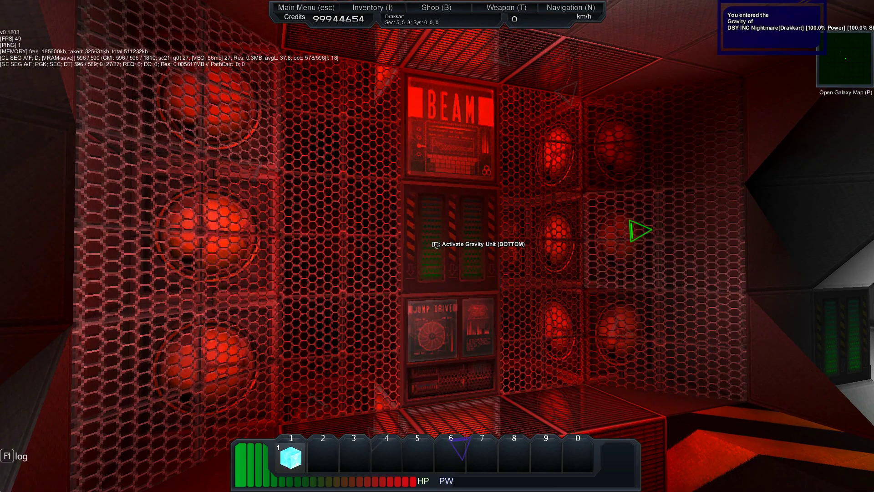
pyautogui.press('f')
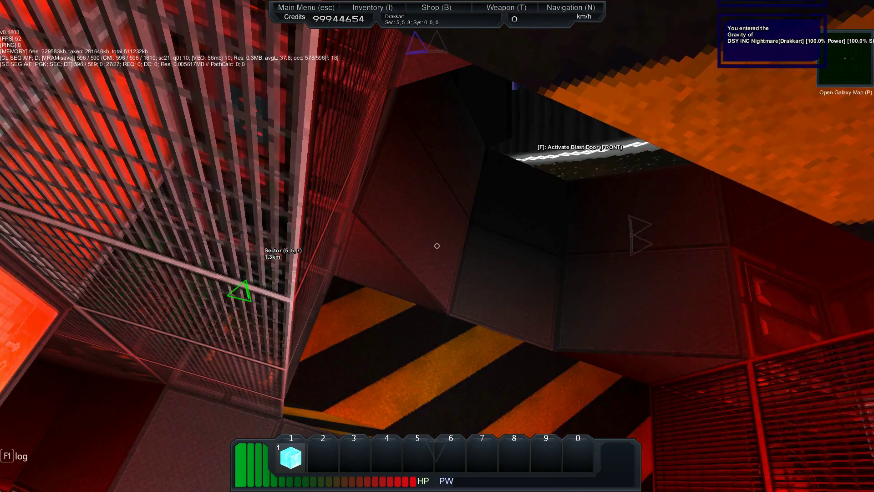
# - Float through the interior along the red-lit corridor to face the storage block
pyautogui.press('w')
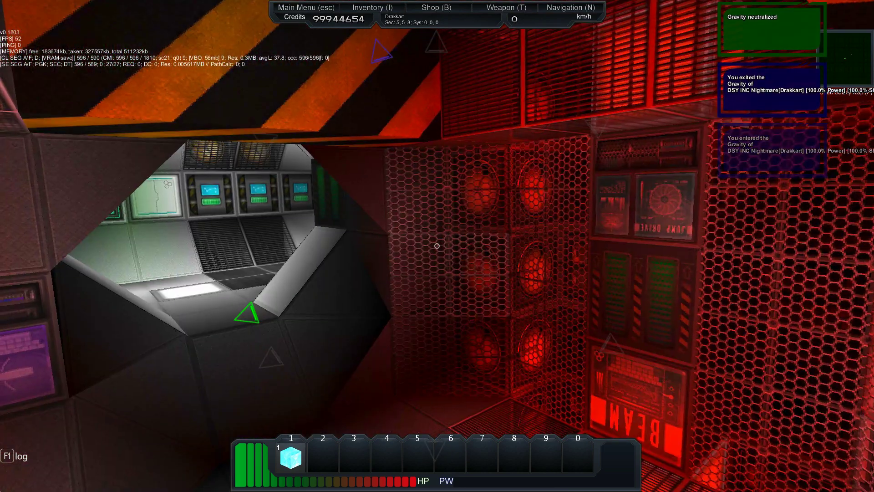
pyautogui.press('w')
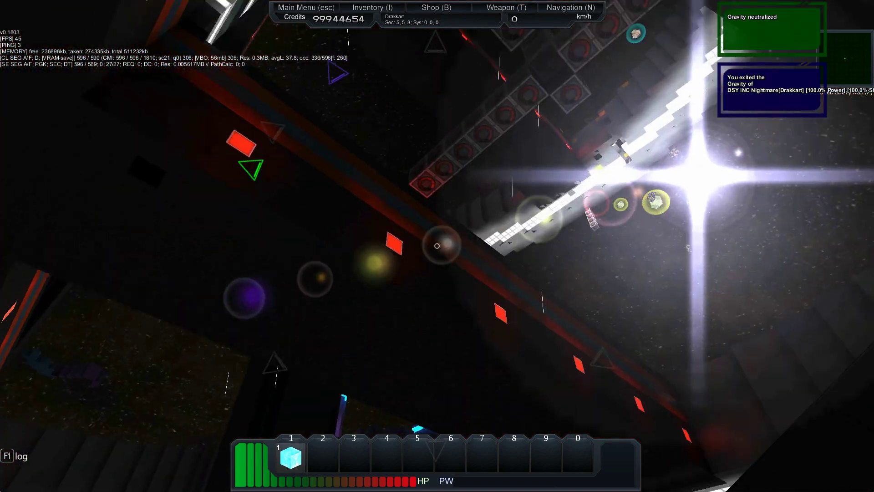
pyautogui.press('w')
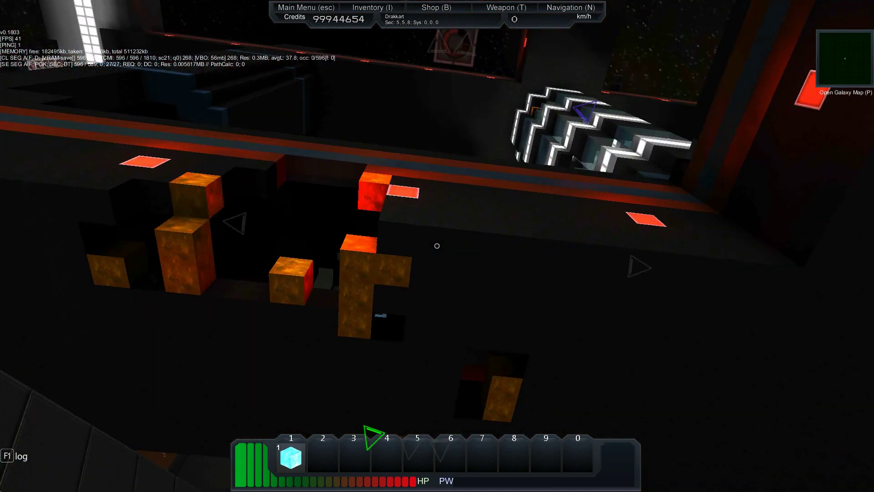
pyautogui.press('w')
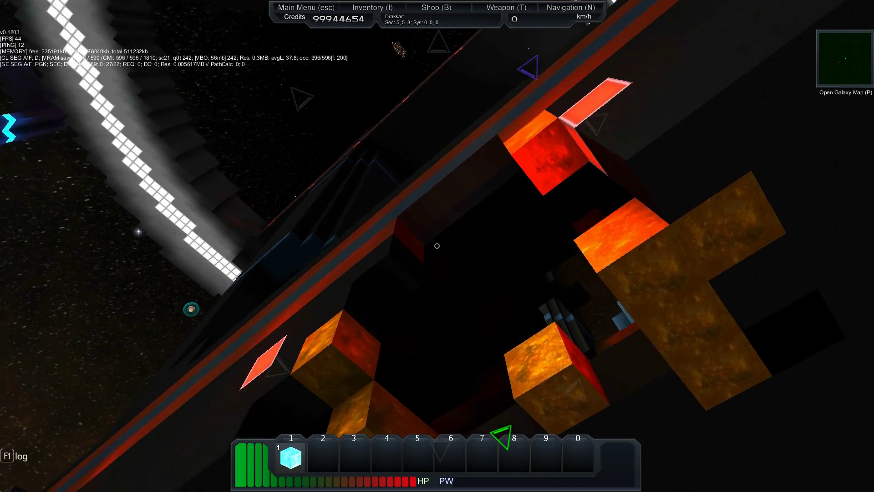
pyautogui.press('w')
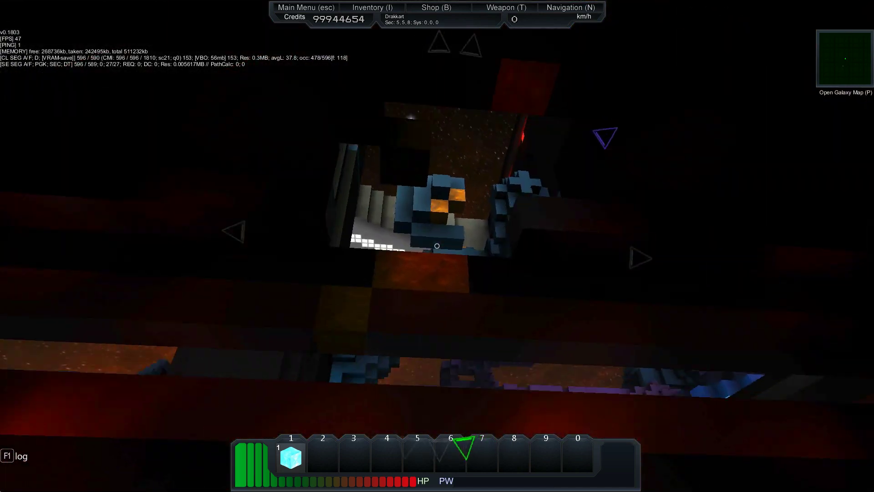
pyautogui.press('w')
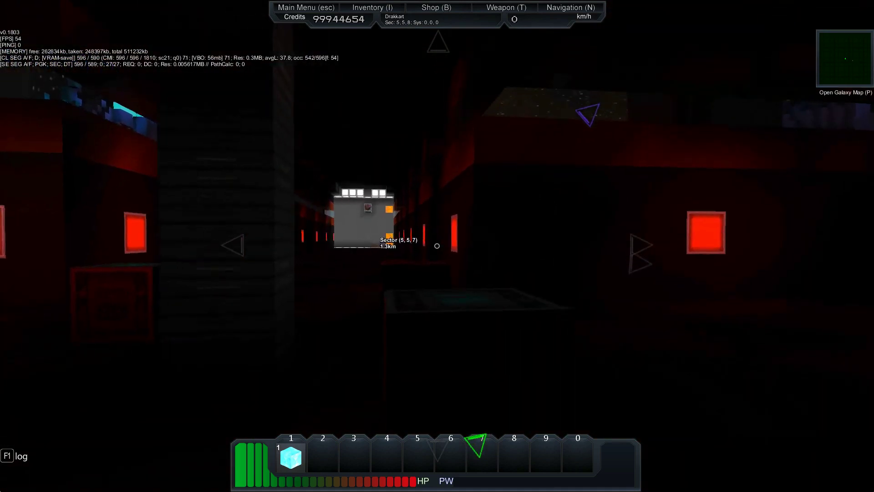
pyautogui.press('w')
# - Move the orange ingot and brown block stacks to the hotbar and the 855 stack to the upper grid
pyautogui.press('f')
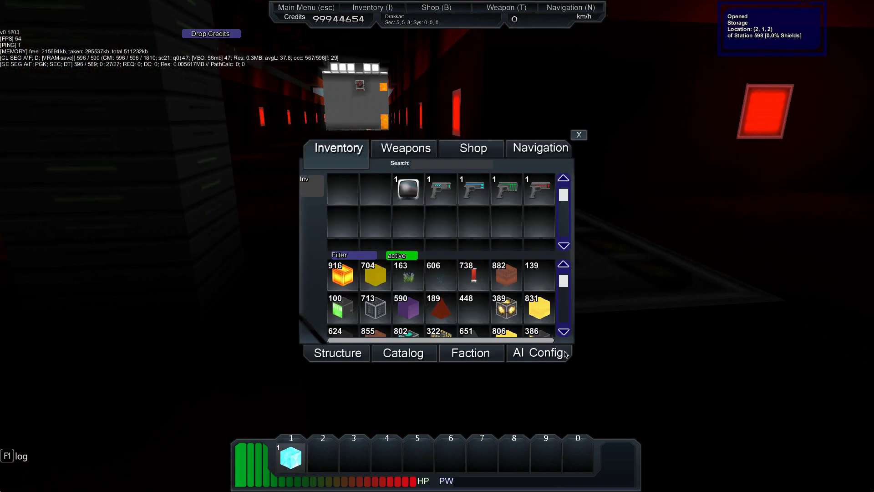
pyautogui.keyDown('shift'); pyautogui.click(349, 274); pyautogui.keyUp('shift')
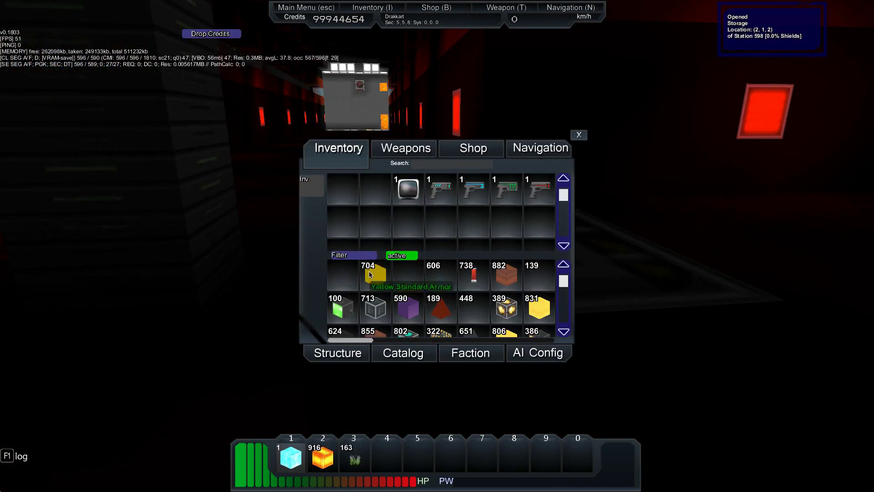
pyautogui.keyDown('shift'); pyautogui.click(506, 276); pyautogui.keyUp('shift')
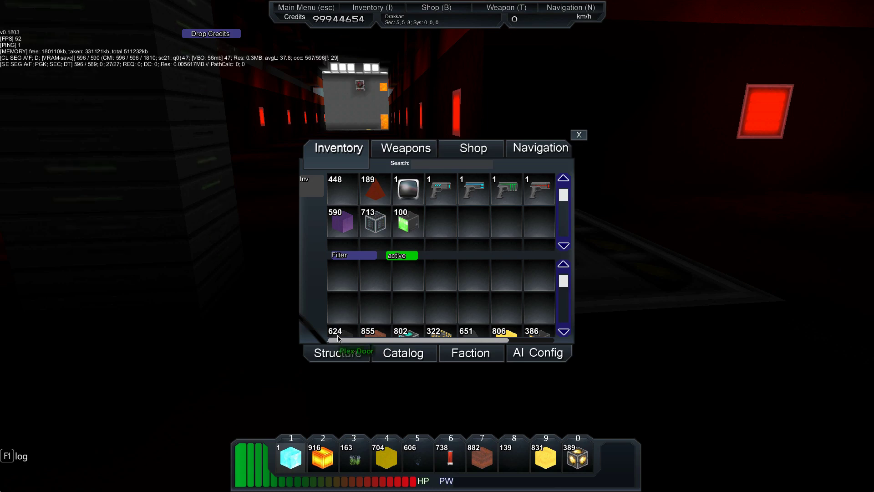
pyautogui.keyDown('shift'); pyautogui.click(368, 332); pyautogui.keyUp('shift')
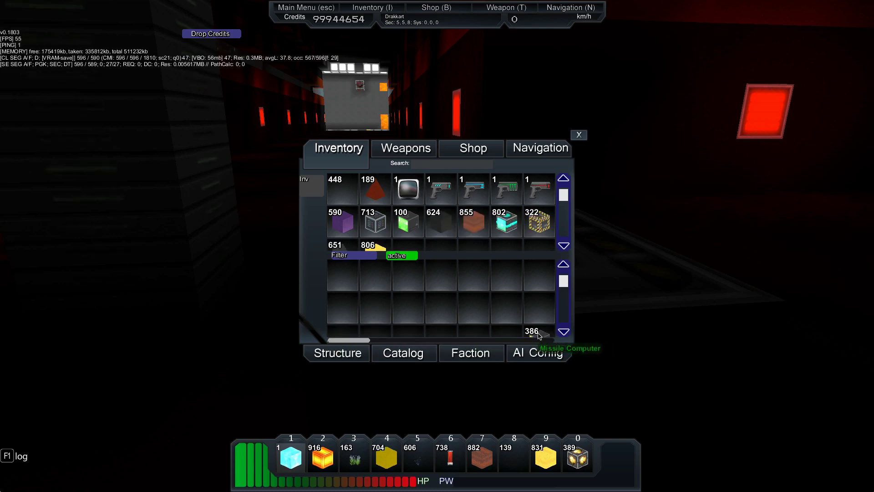
pyautogui.scroll(-3, 509, 308)
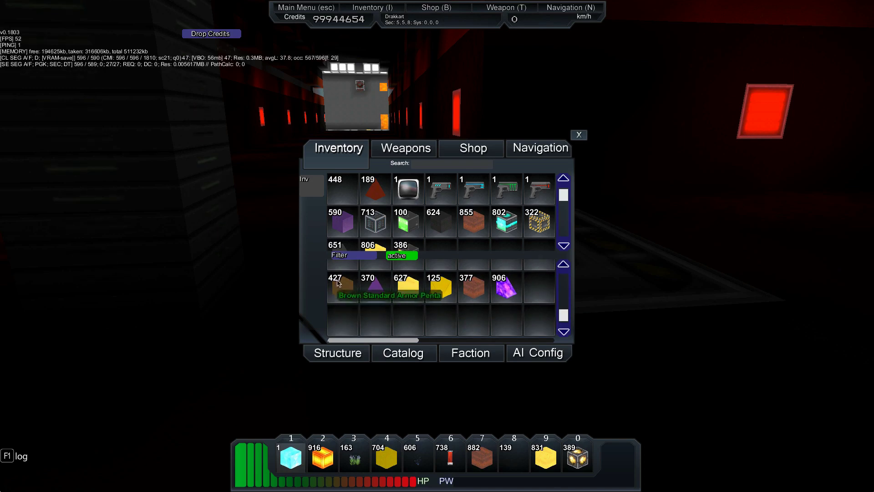